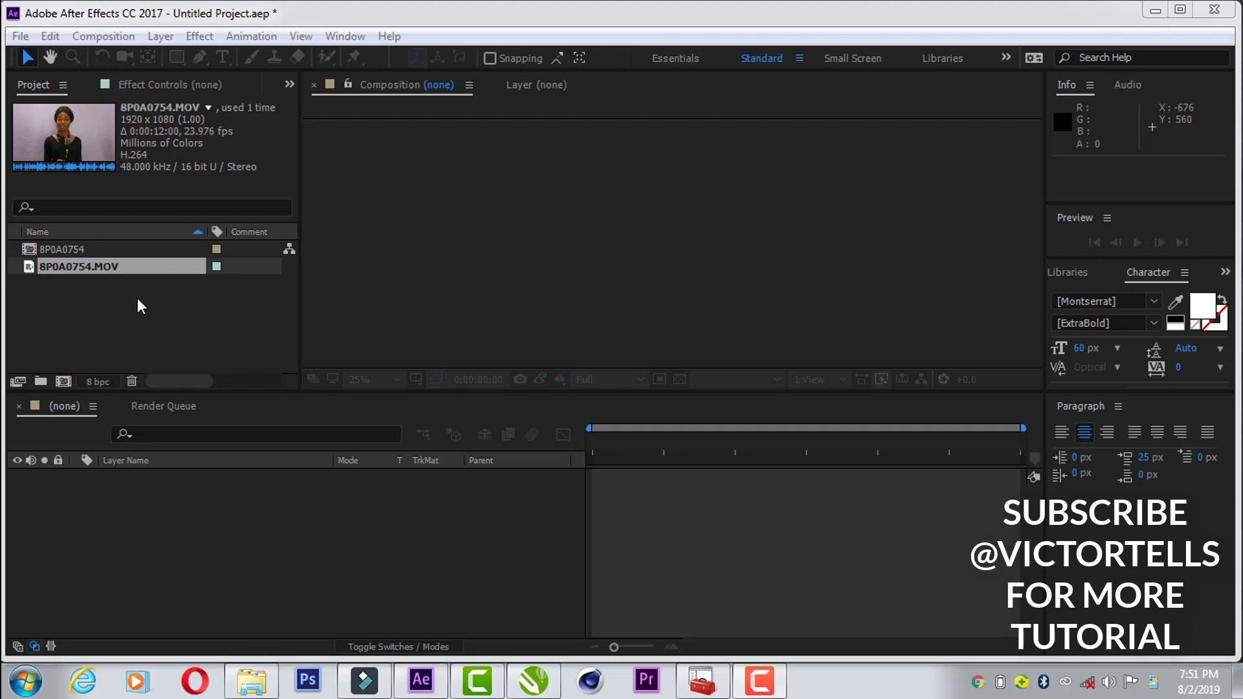
Step: Drop 8P0A0754.MOV into the empty Timeline to make a composition, then scrub near its start
left_click_drag(146, 263, 201, 507)
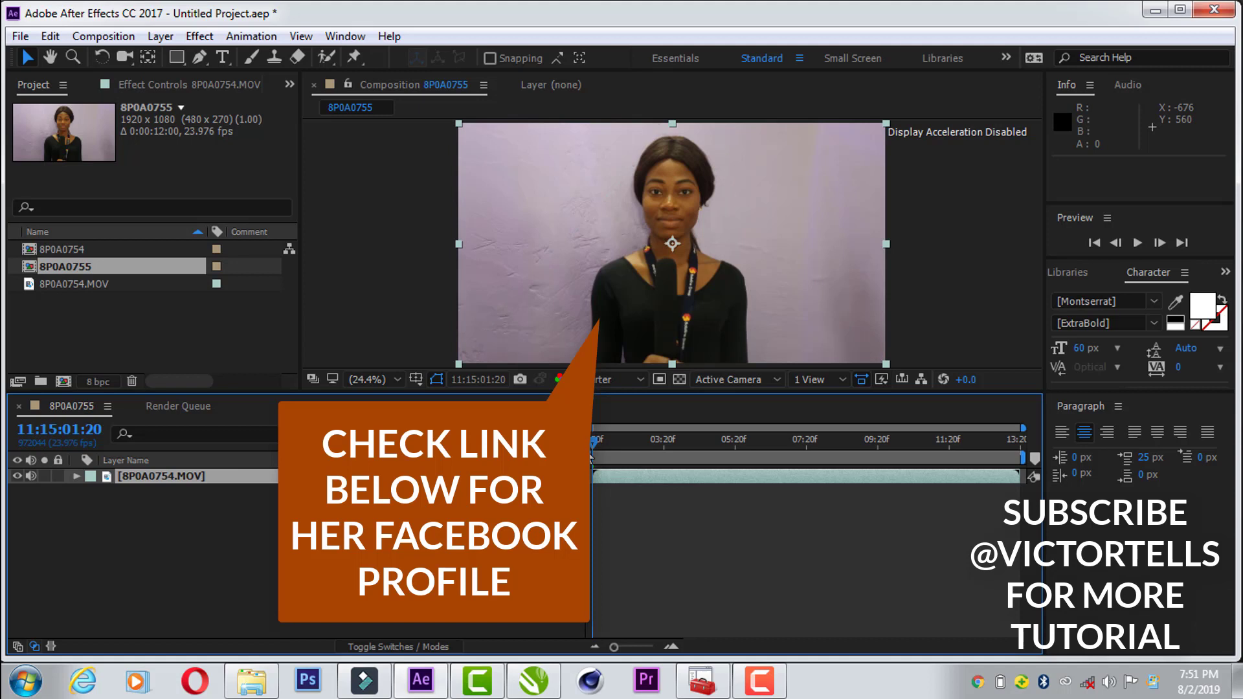
left_click_drag(596, 440, 586, 444)
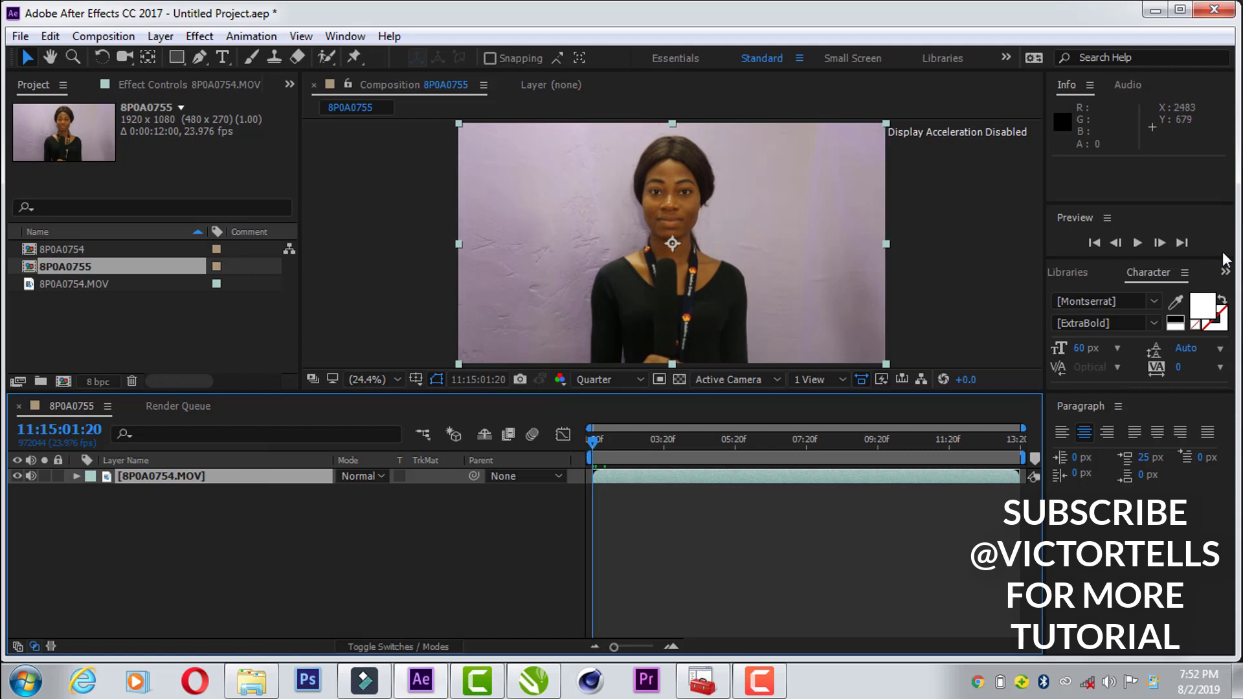
Step: Switch to the Effects & Presets panel and search it for 'change to'
left_click(1225, 275)
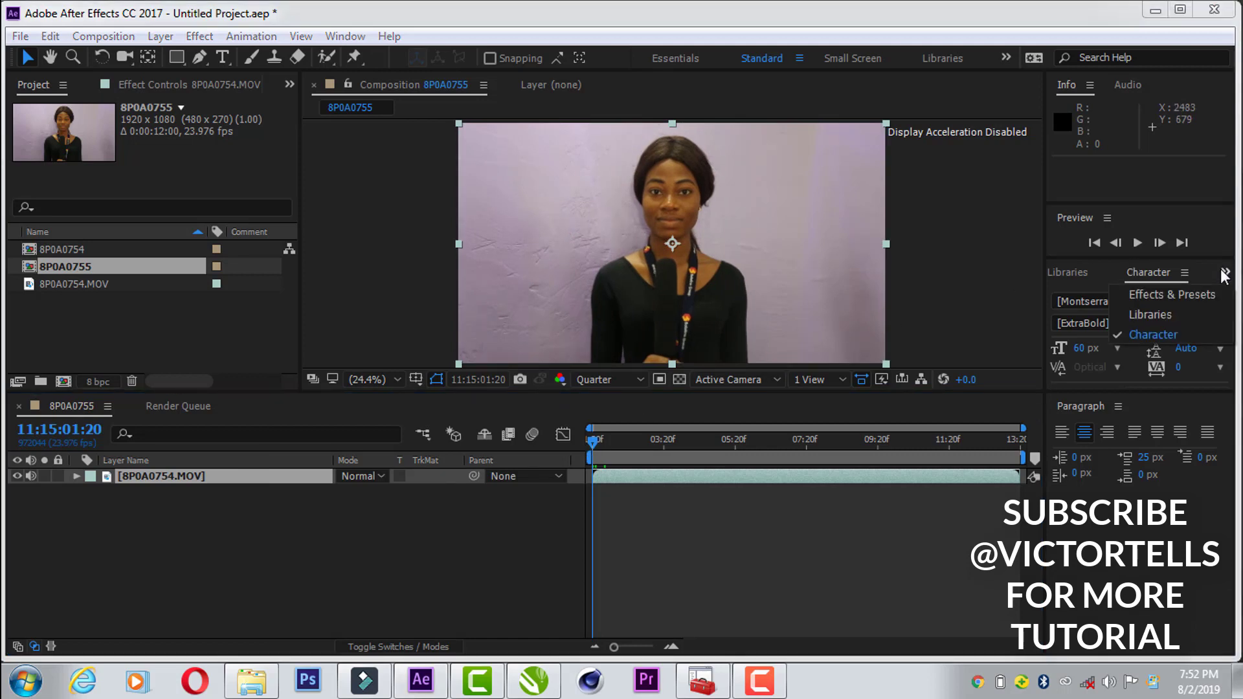
left_click(1178, 295)
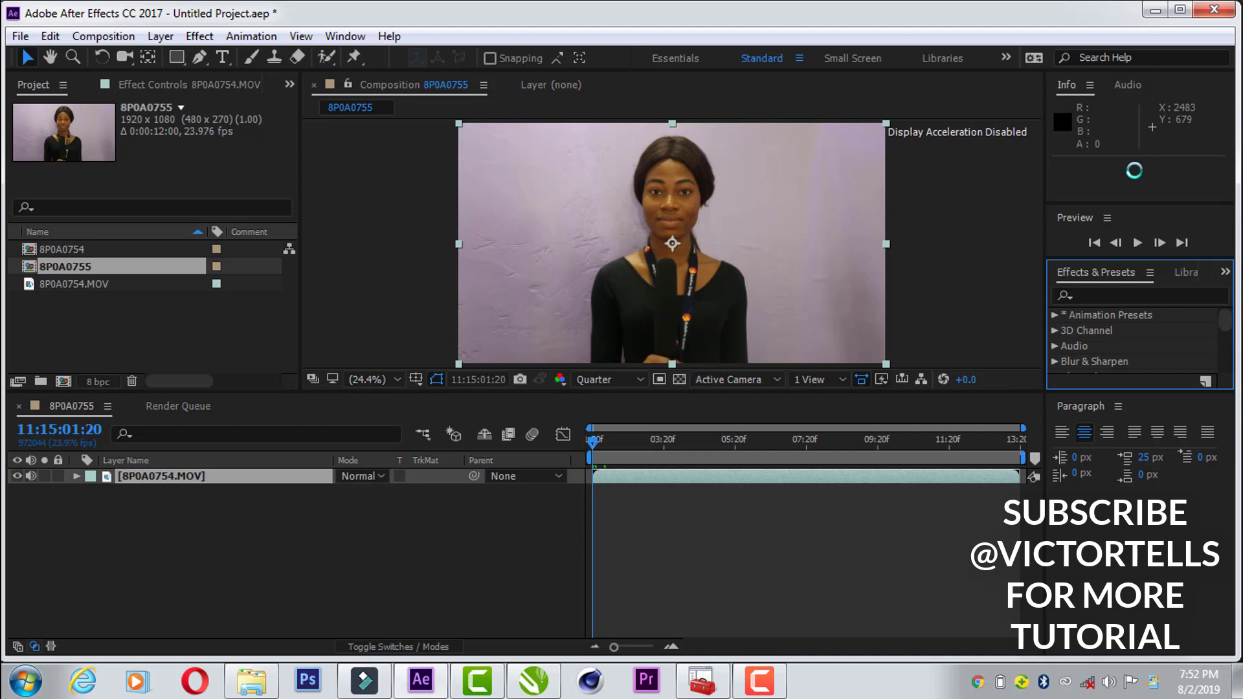
left_click(1096, 294)
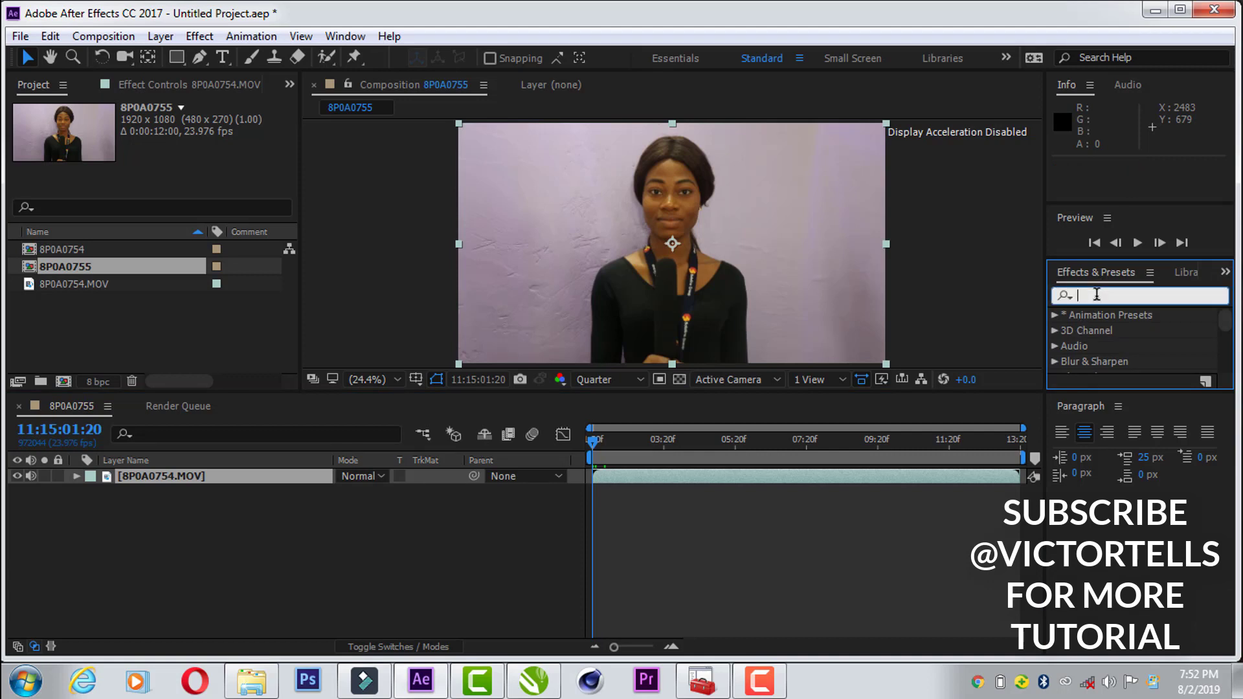
type("chang")
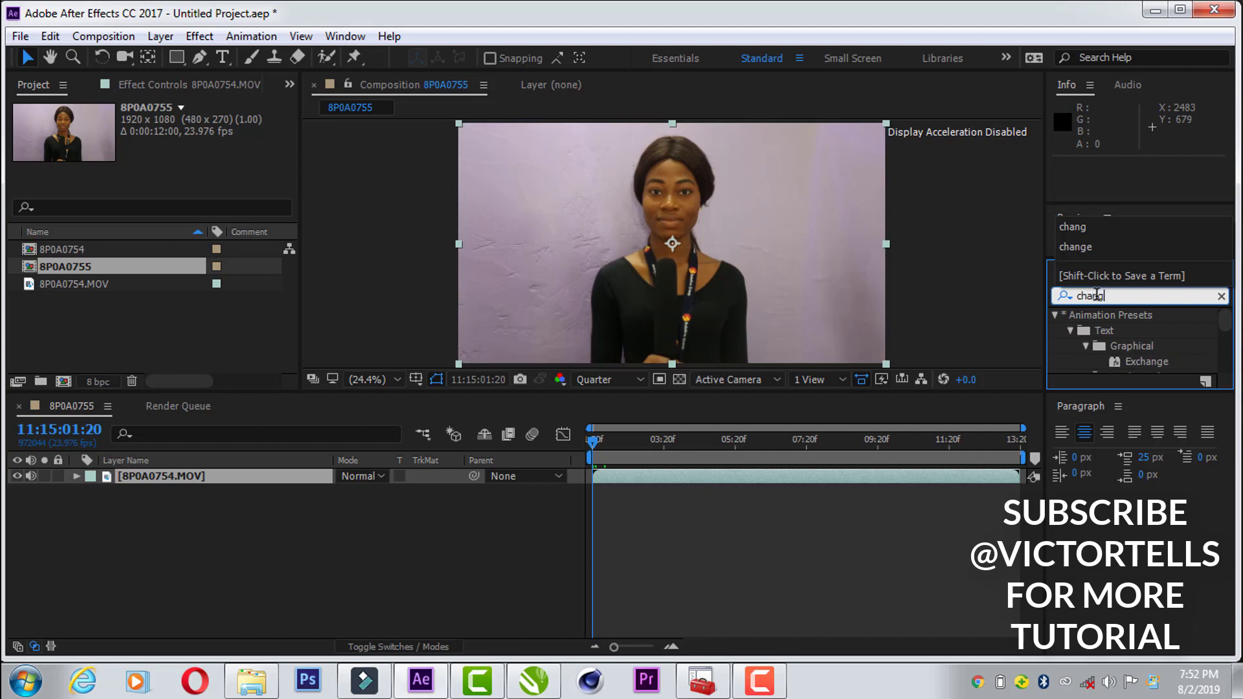
type("e to")
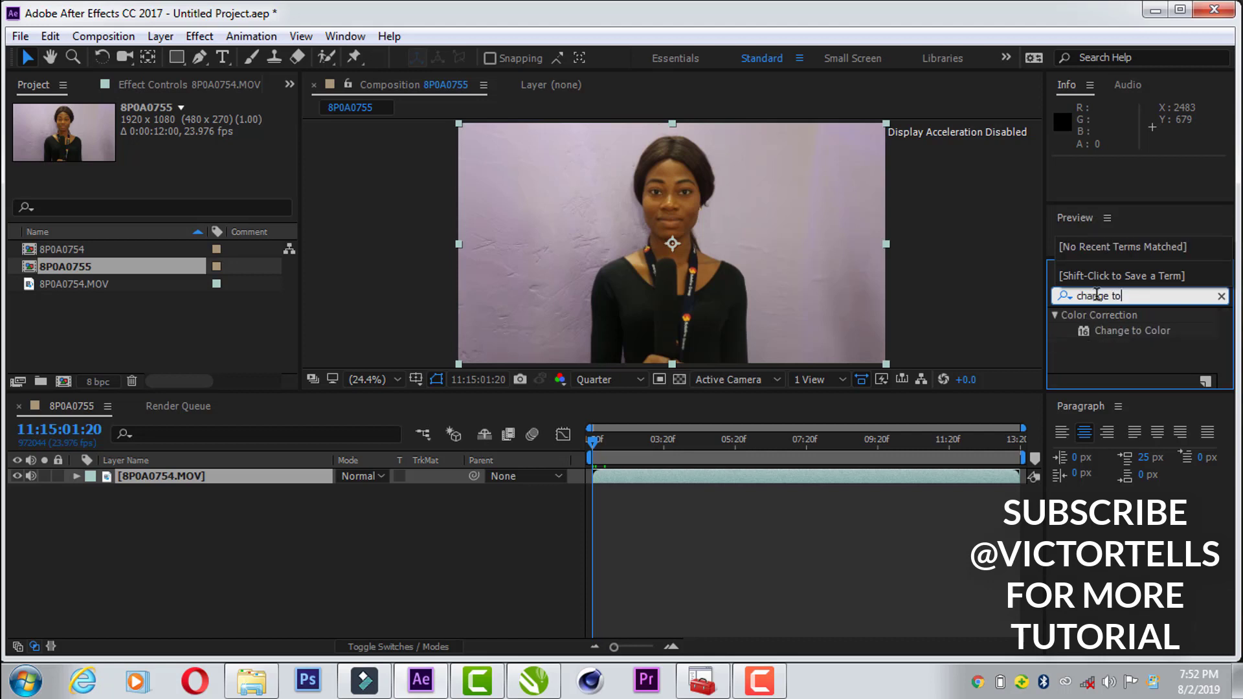
Step: Apply Change to Color to the clip, sampling the woman's skin as the From colour
left_click_drag(1122, 330, 716, 187)
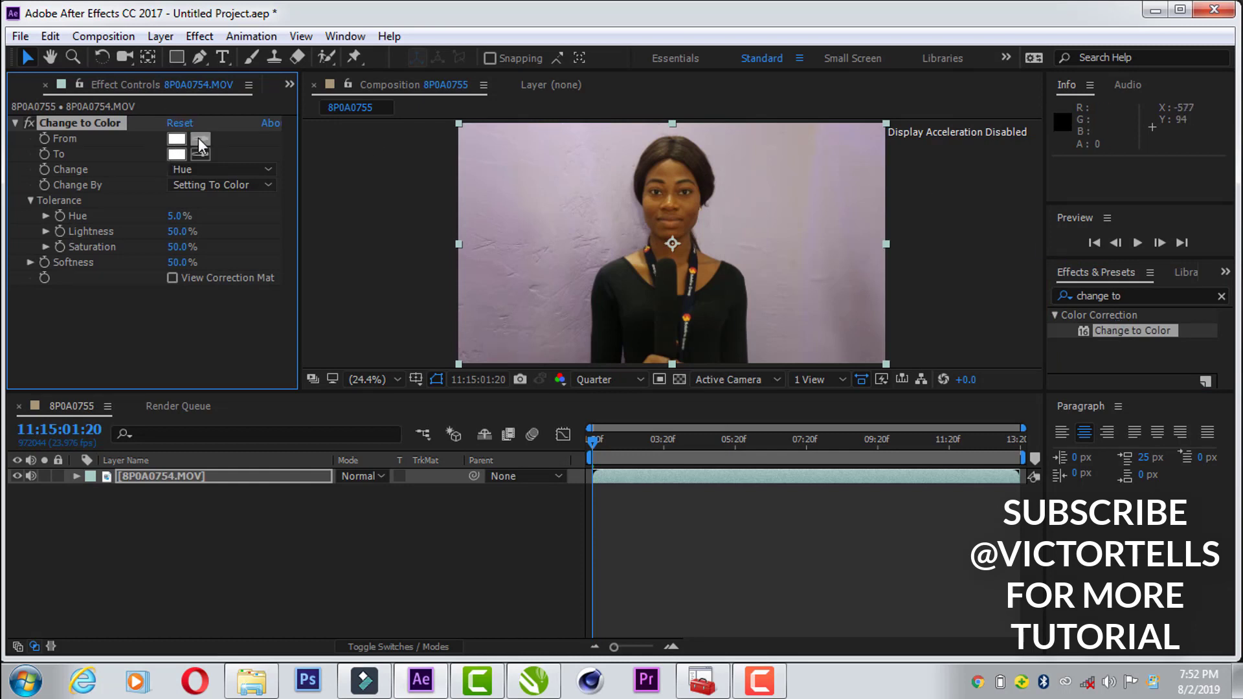
left_click(200, 139)
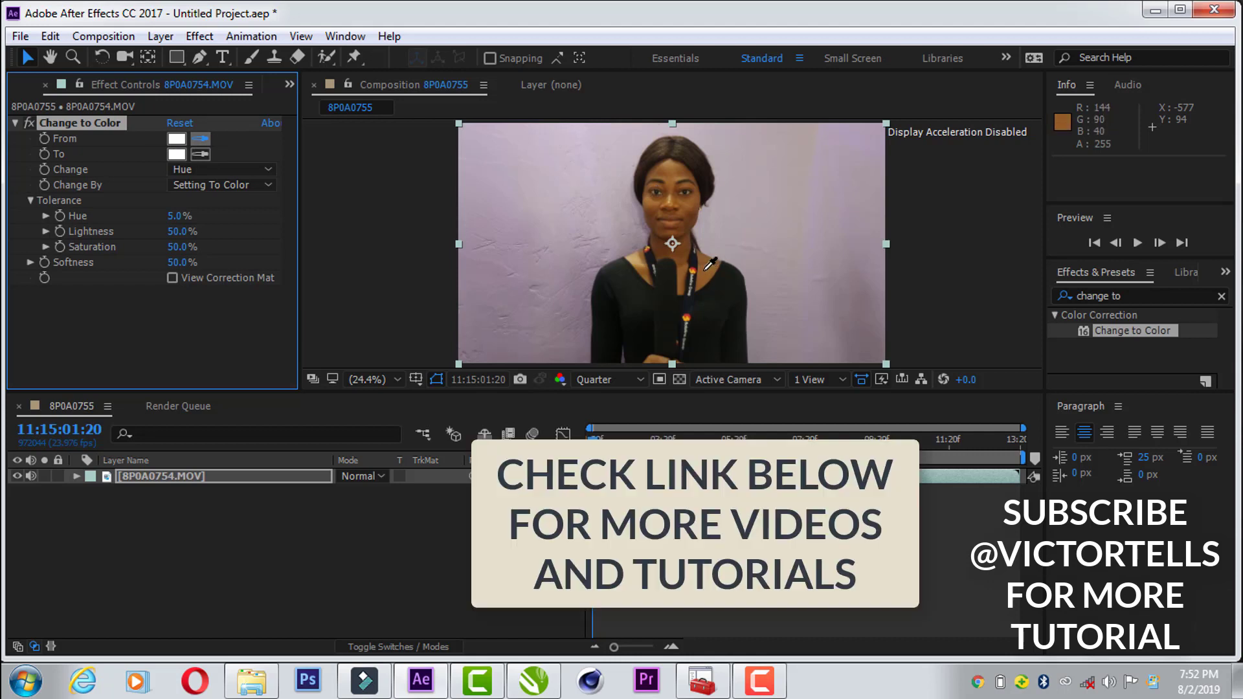
left_click(707, 274)
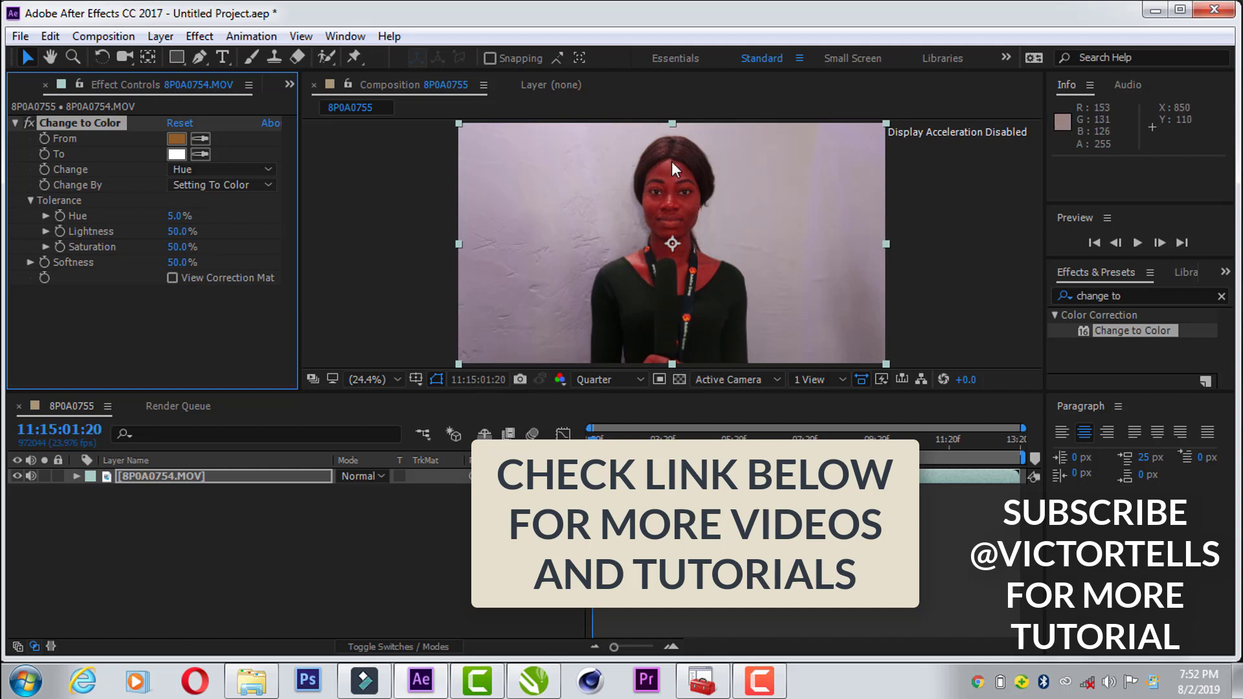
left_click(176, 153)
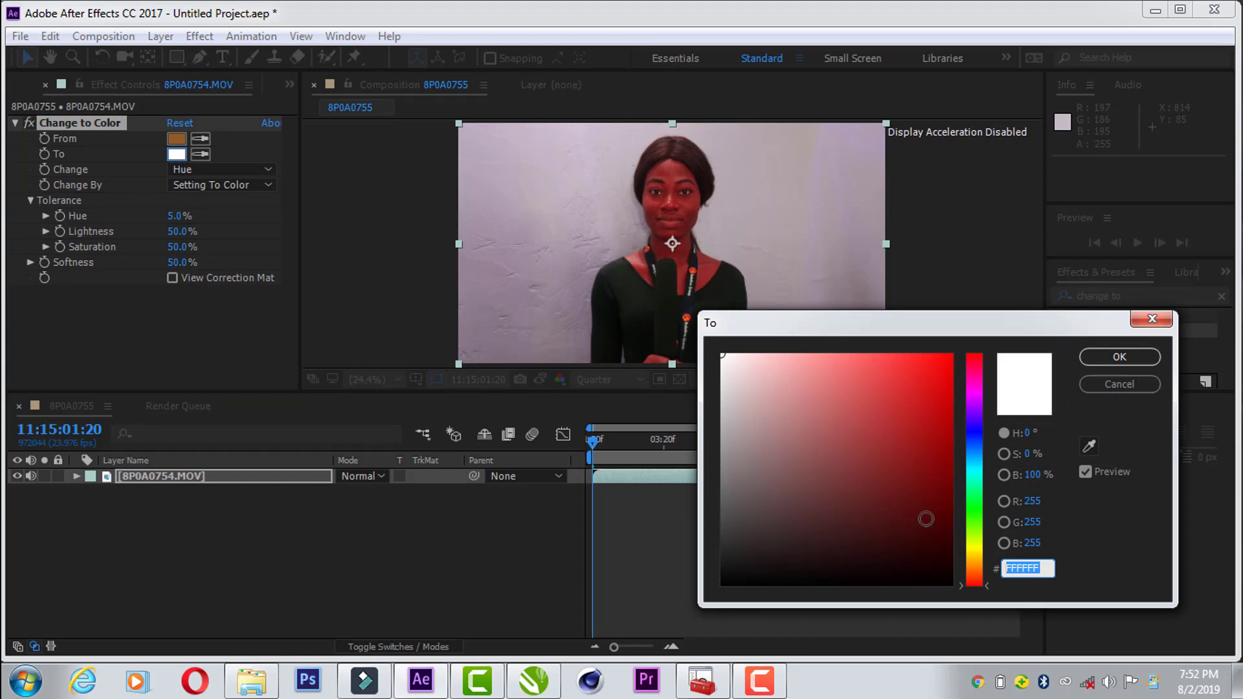
Step: Pick a bright green as the To colour and confirm it
left_click(971, 521)
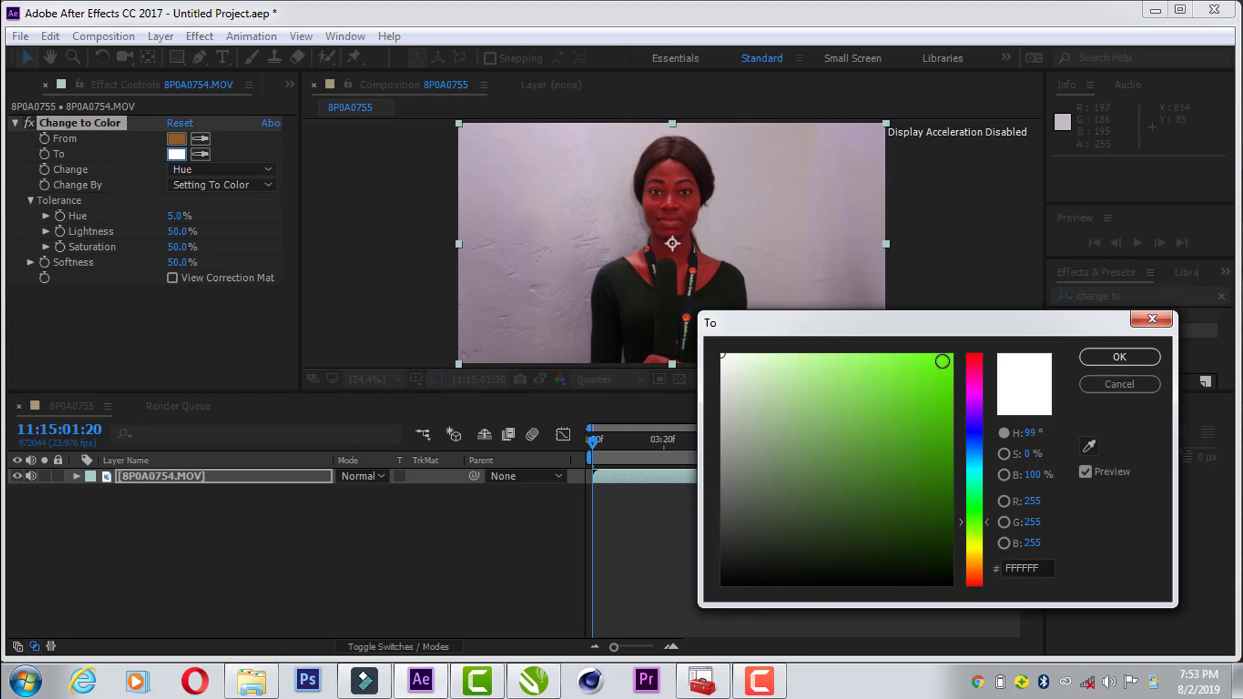
left_click(942, 361)
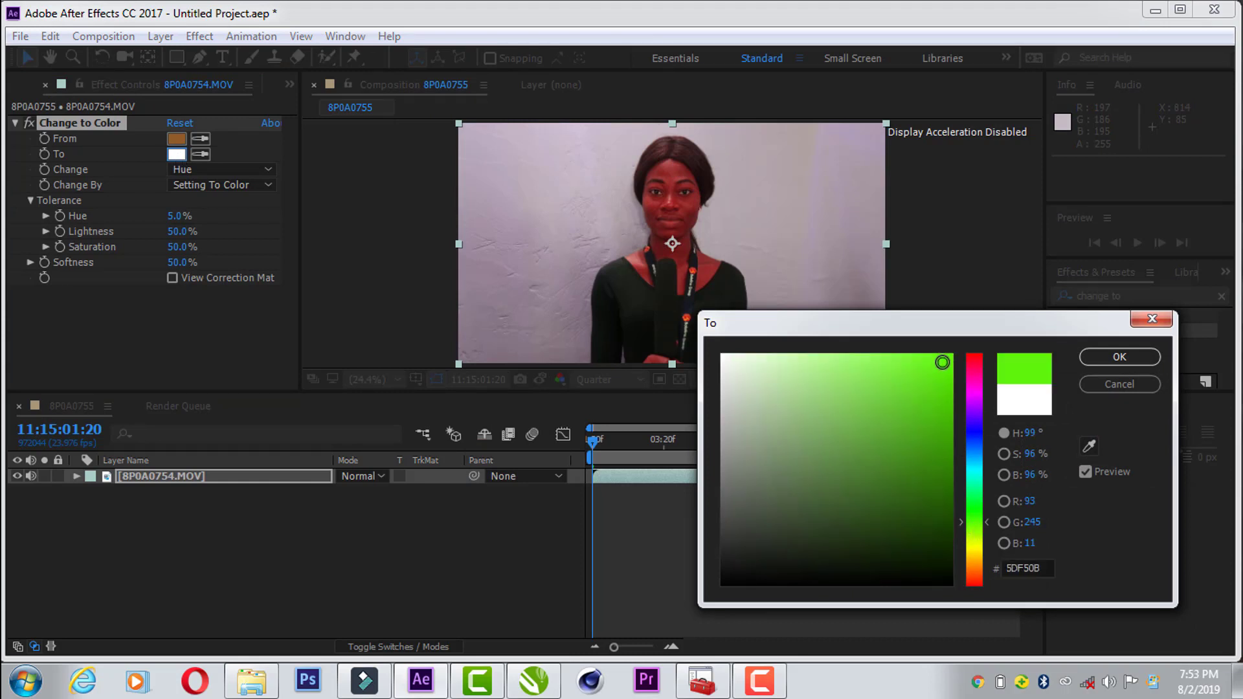
left_click(1100, 357)
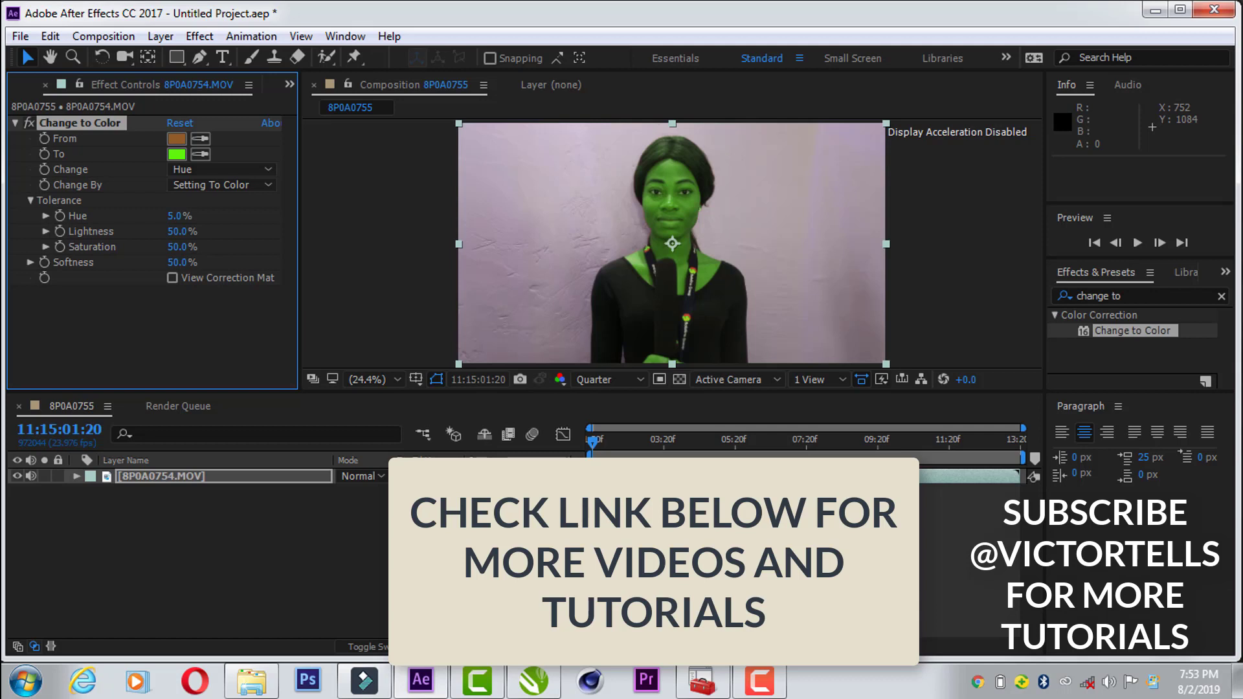
Step: Preview the green-skin composition with Spacebar and move the playhead to a later moment
key("space")
left_click(561, 450)
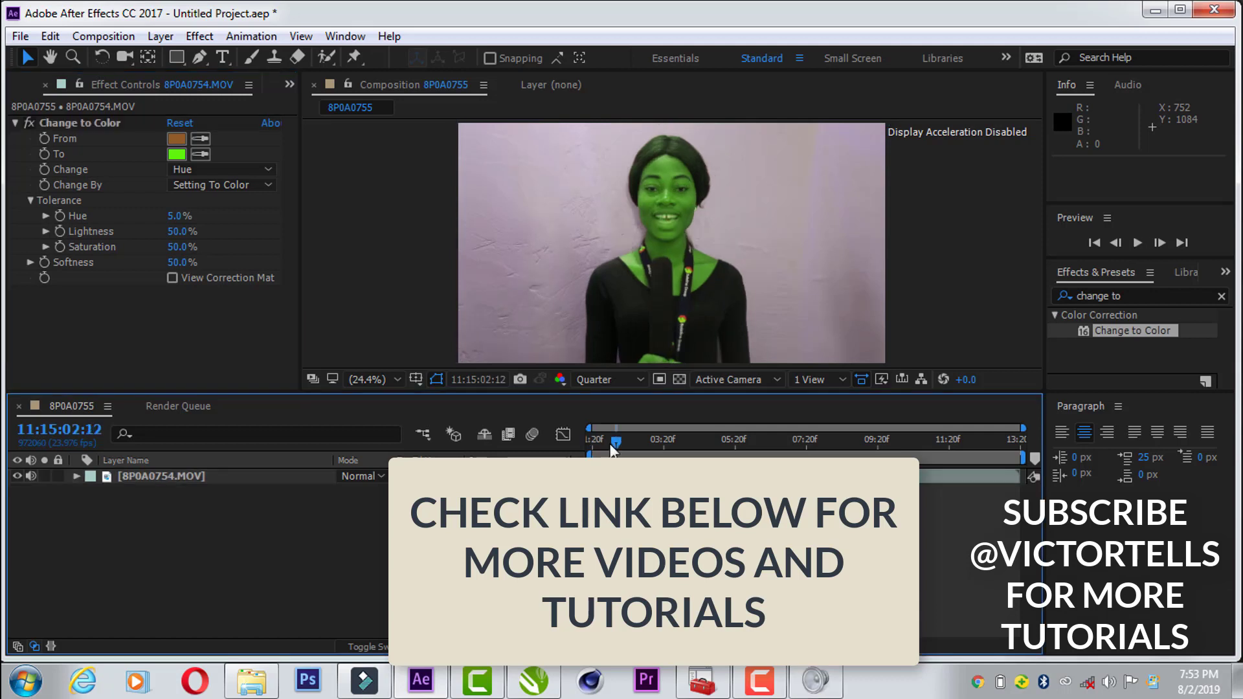
key("space")
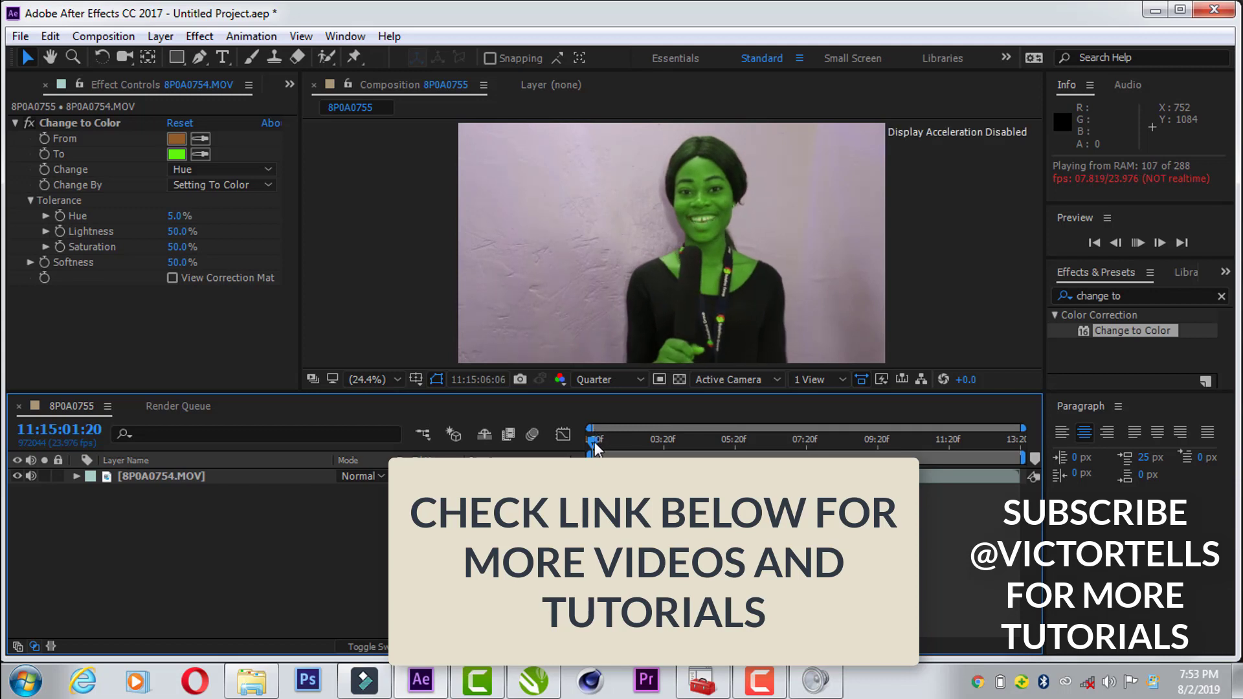
left_click_drag(595, 442, 641, 442)
key("space")
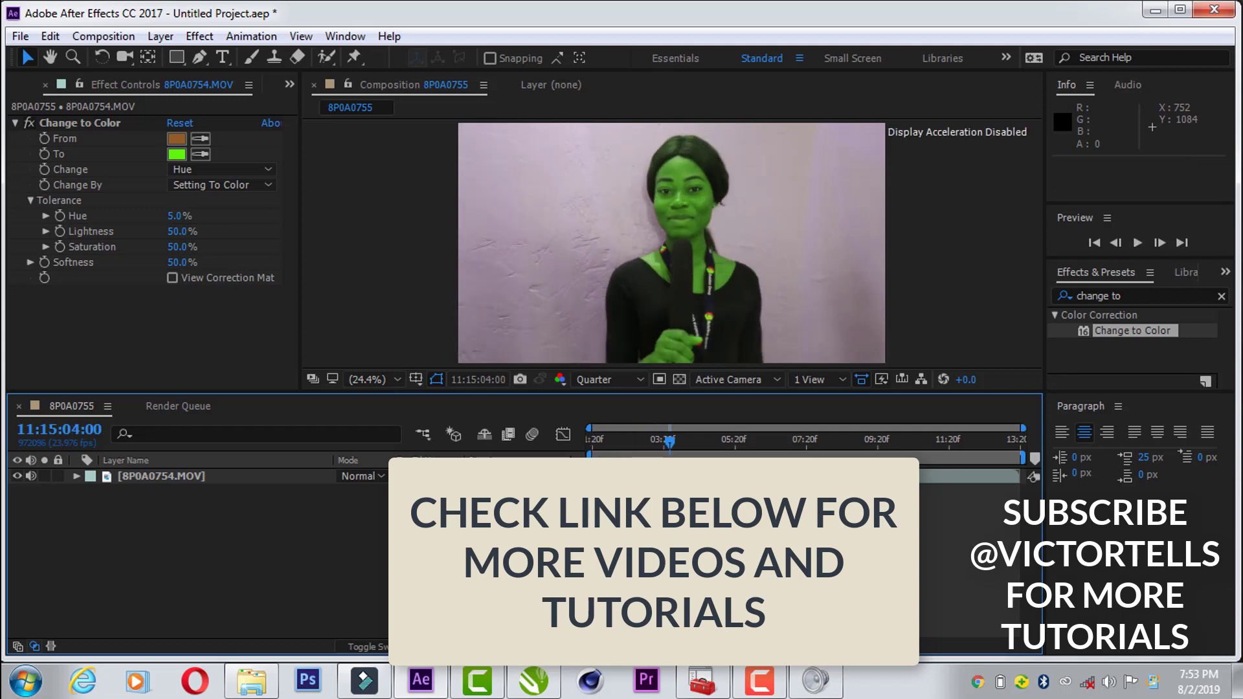